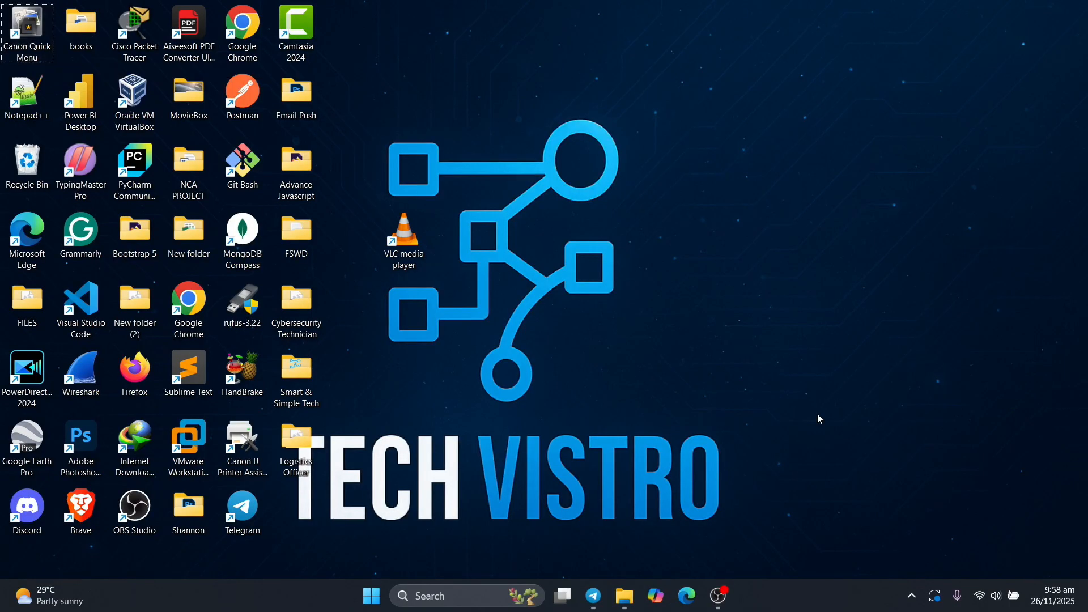
Step: Launch VLC media player and open its preferences with all settings shown
left_click(415, 272)
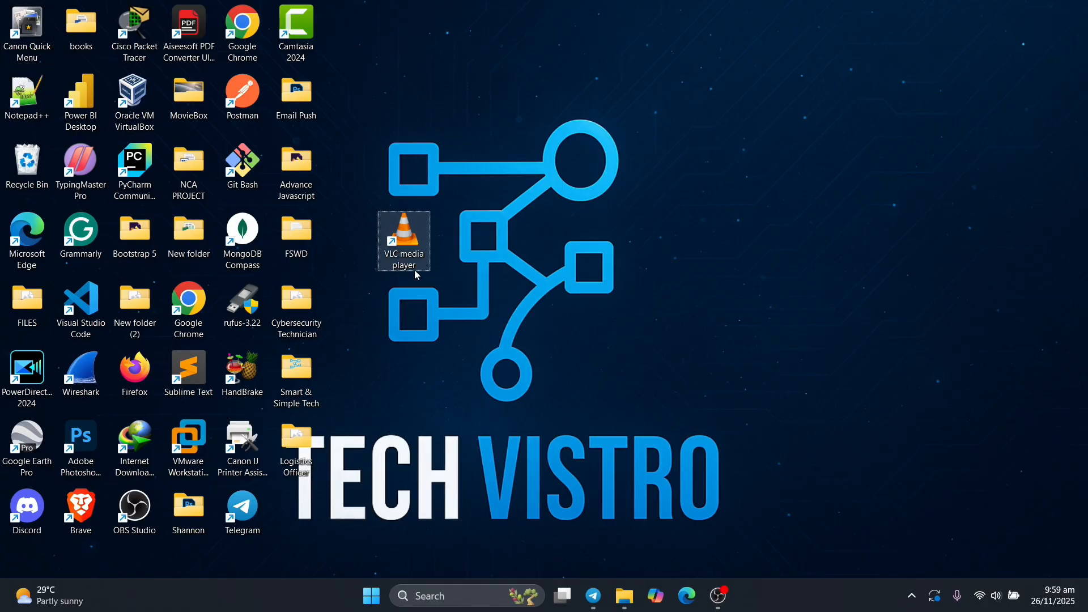
double_click(415, 271)
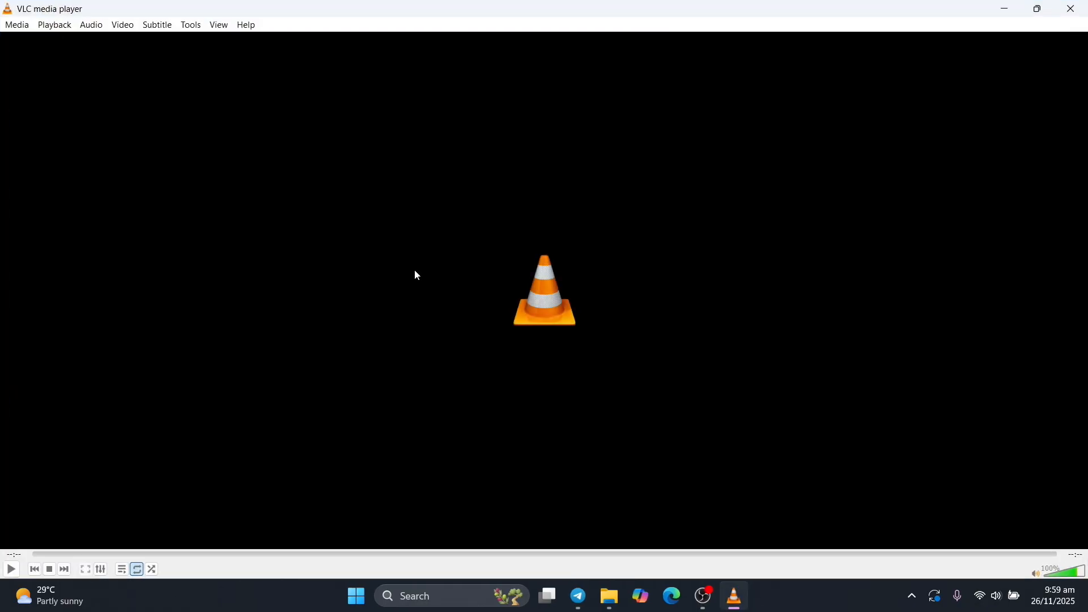
left_click(191, 26)
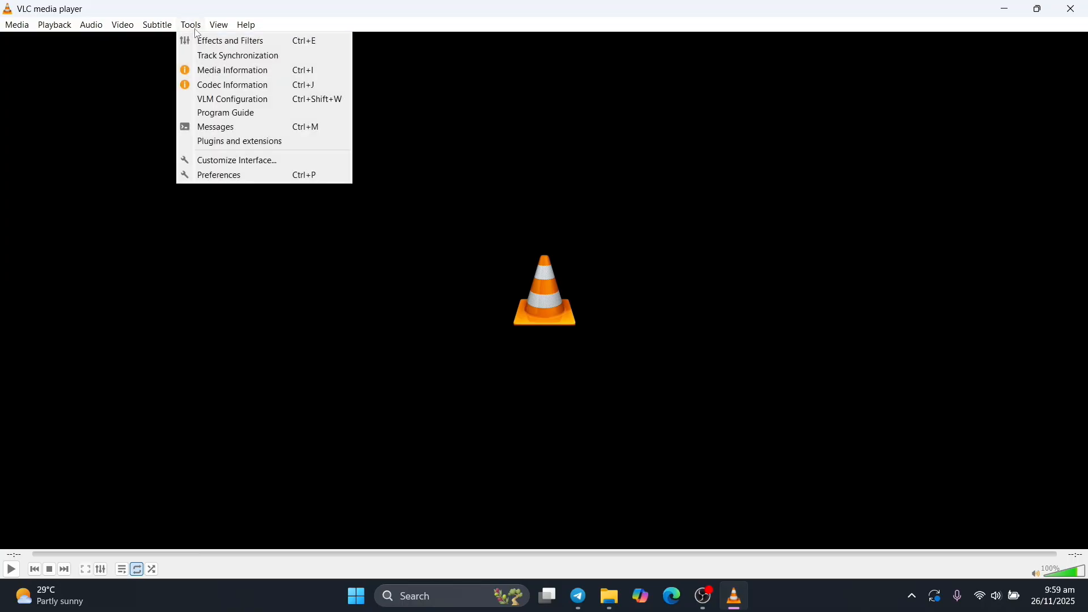
left_click(249, 176)
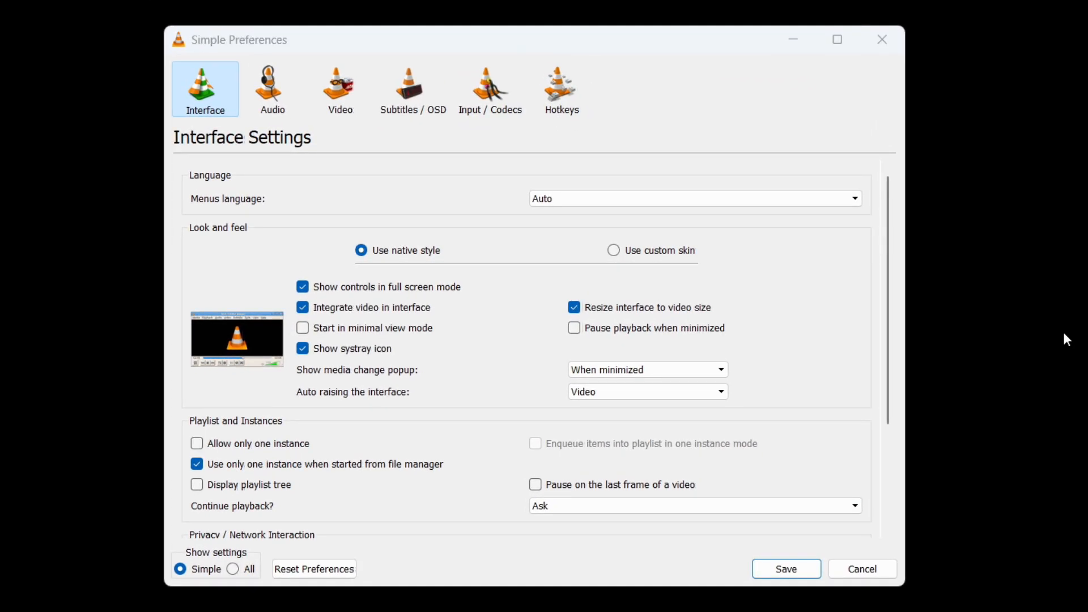
left_click(232, 569)
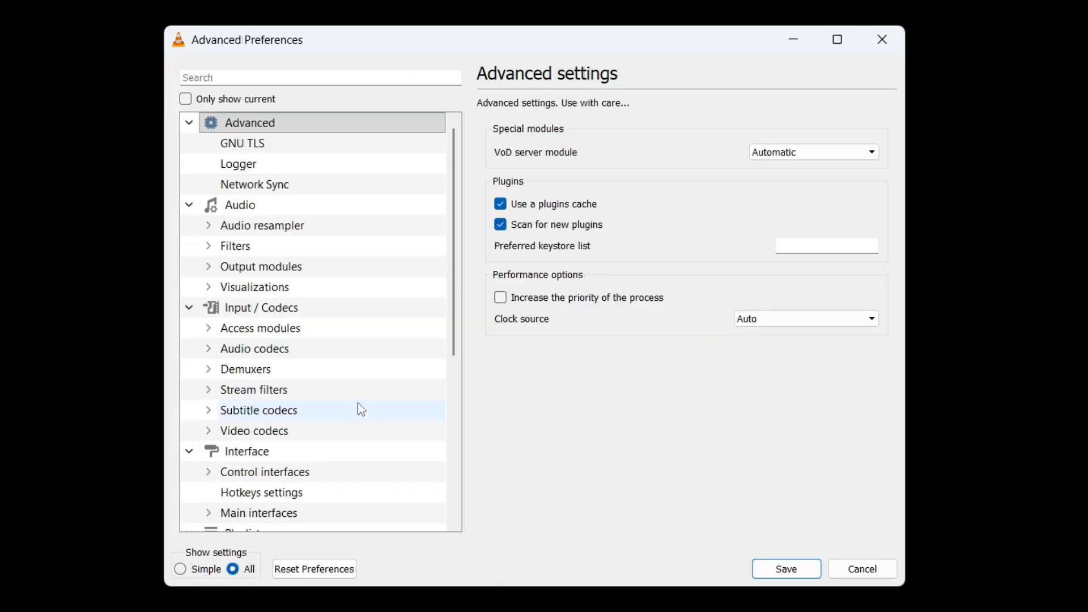
Step: Open the Input / Codecs settings and switch the preferred video resolution to Full HD (1080p), then back to Best available
double_click(322, 308)
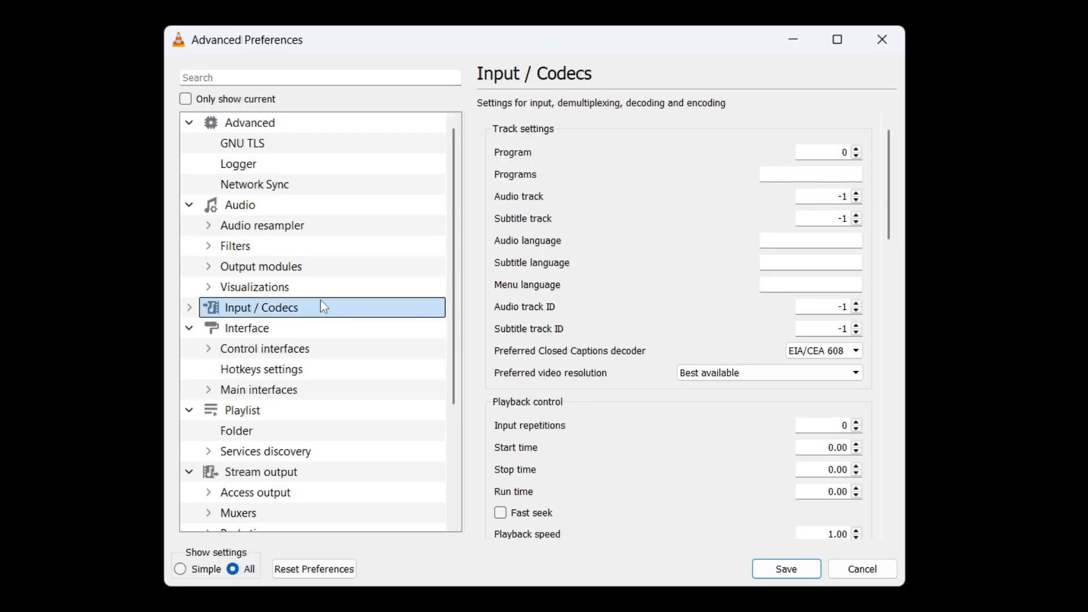
left_click(857, 373)
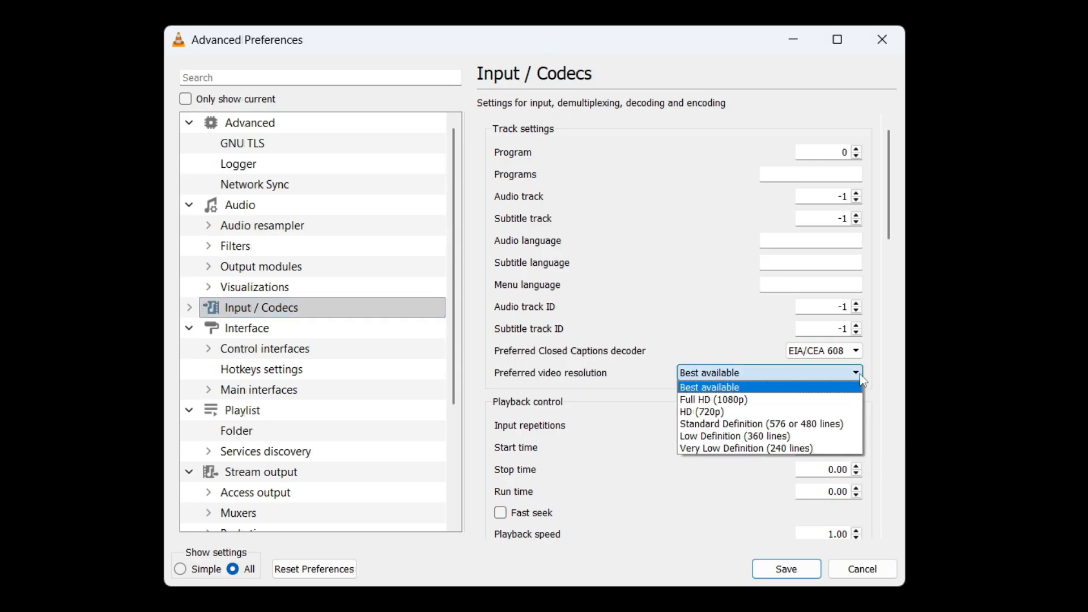
left_click(821, 400)
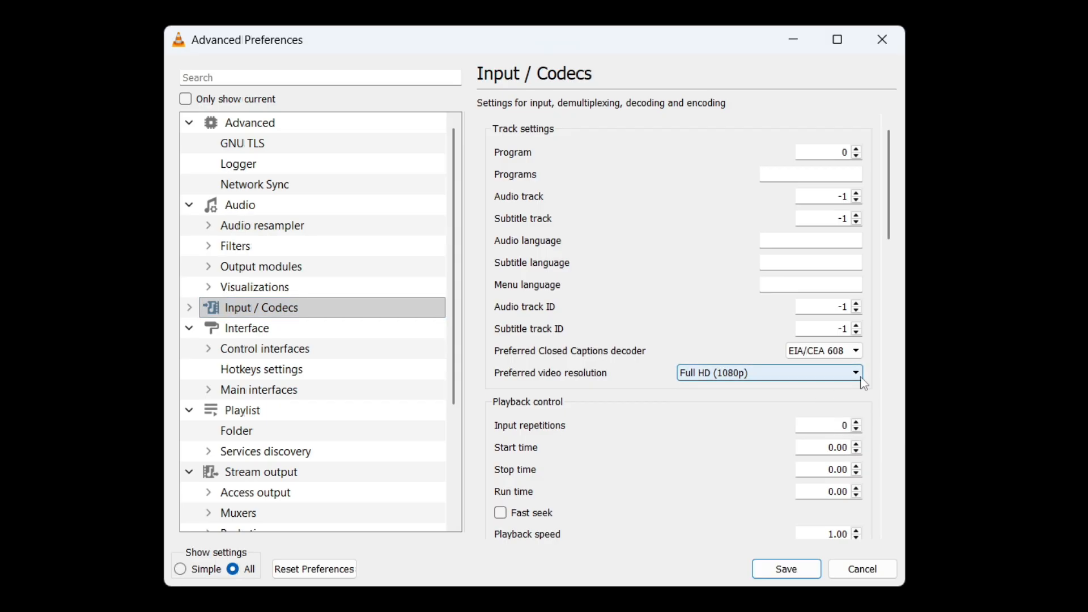
left_click(787, 373)
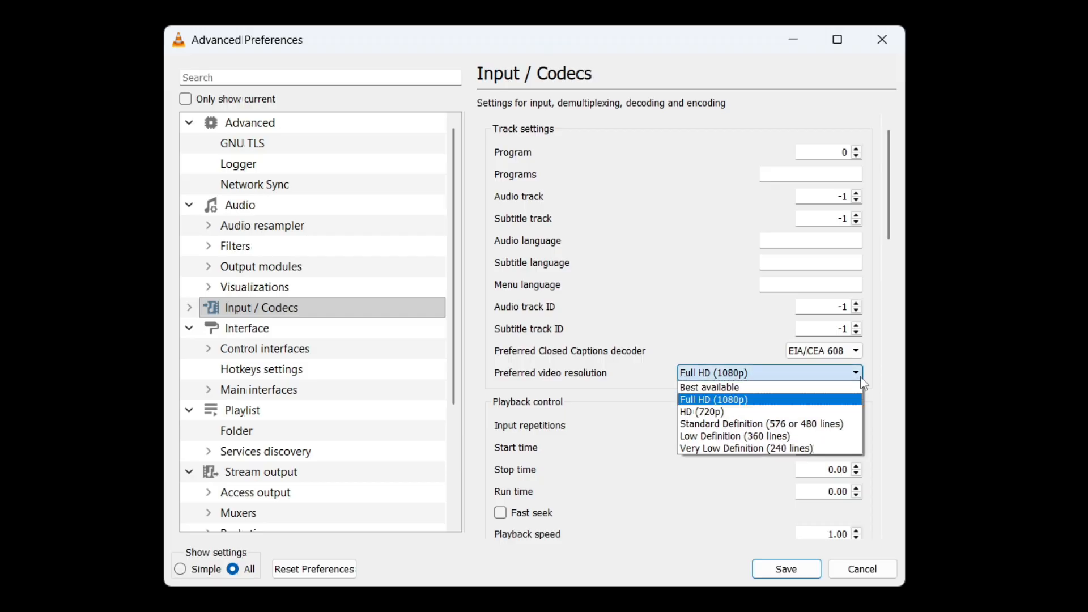
left_click(783, 391)
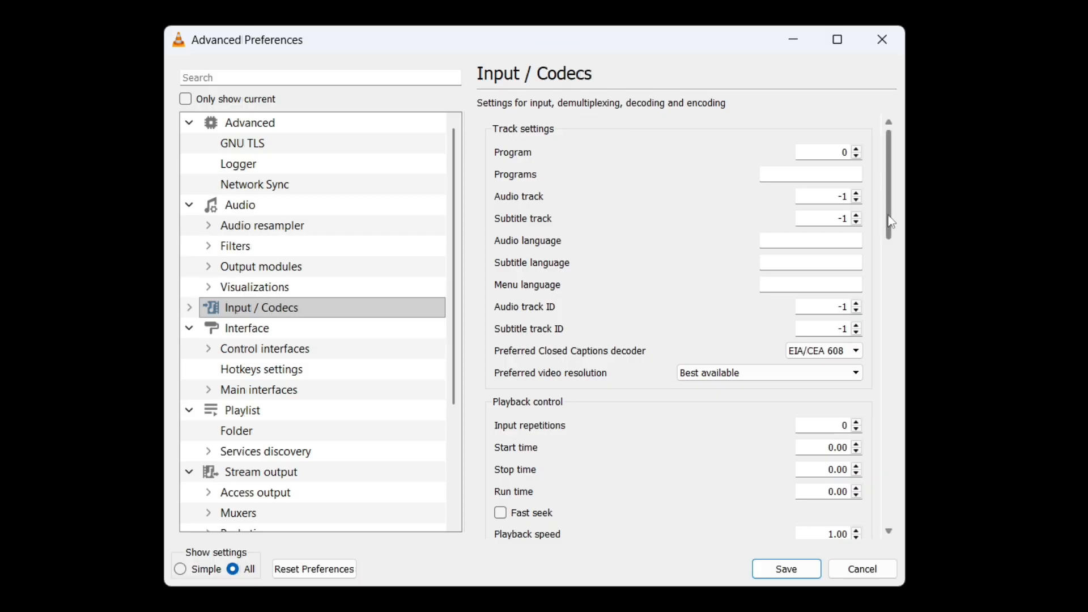
Step: Set File caching (ms) in the Input / Codecs advanced section to 2000
scroll(895, 236, "down", 1)
left_click_drag(895, 237, 937, 526)
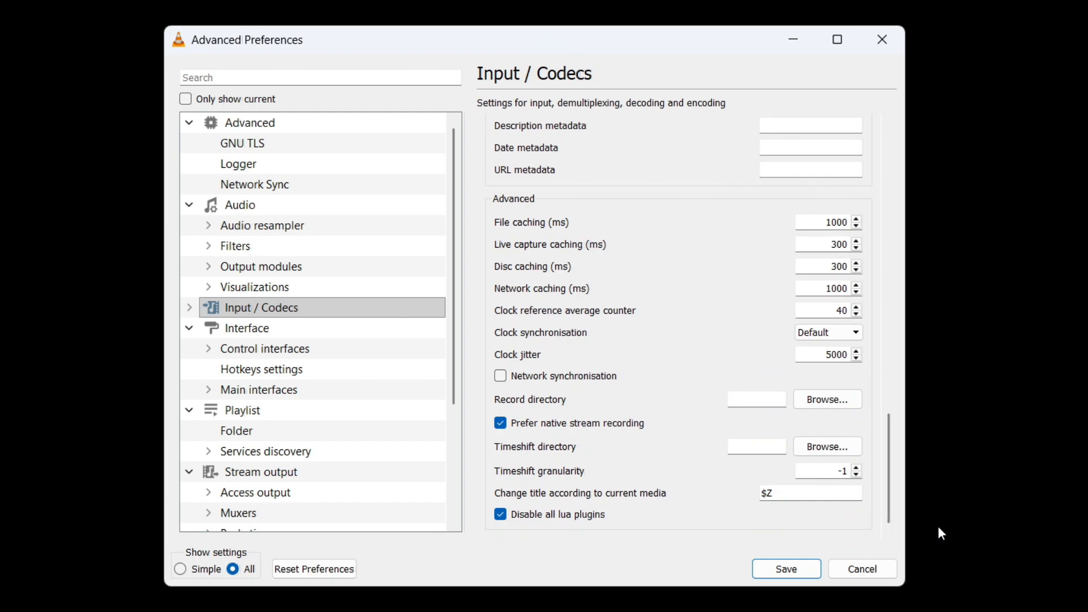
mouse_move(850, 464)
key("BackSpace")
key("BackSpace")
key("BackSpace")
key("BackSpace")
type("2000")
left_click(686, 219)
left_click_drag(891, 469, 891, 480)
Step: Expand Video codecs, open the FFmpeg decoder settings and set Threads to 2
left_click(249, 311)
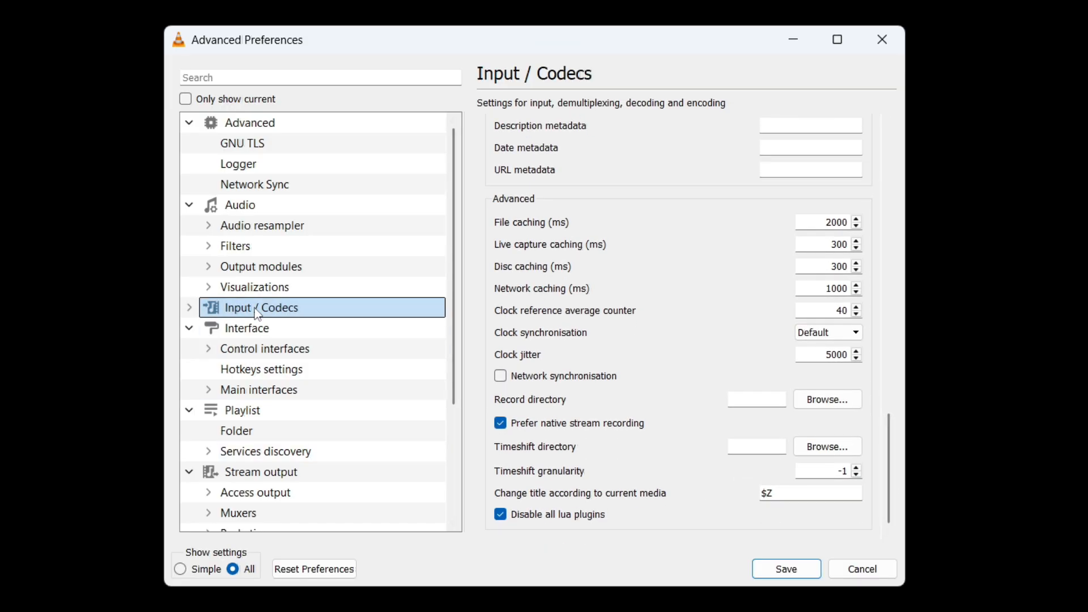
double_click(258, 315)
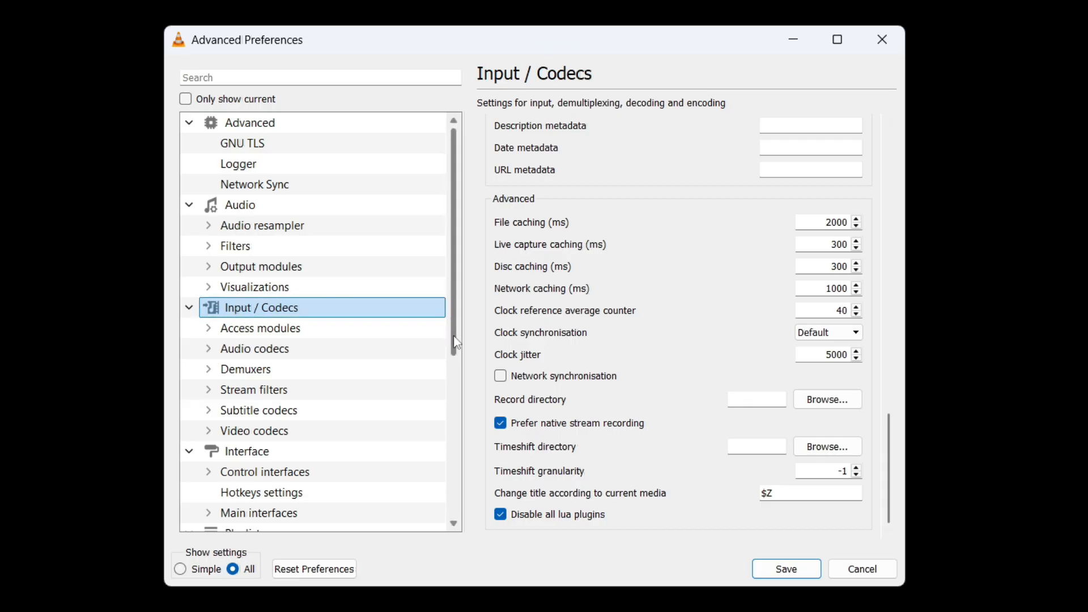
left_click_drag(457, 340, 459, 361)
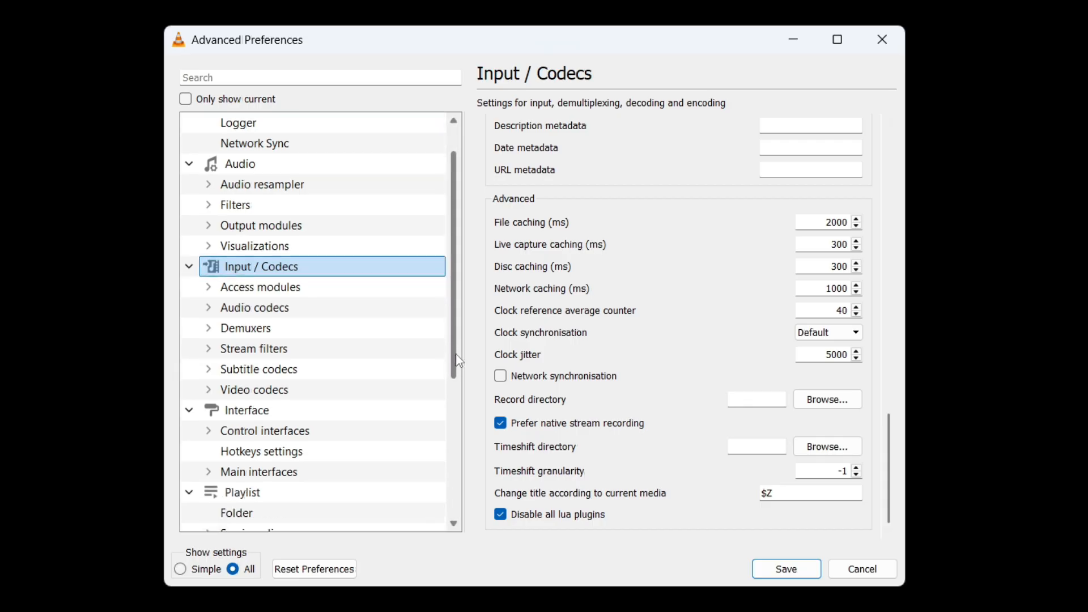
double_click(280, 394)
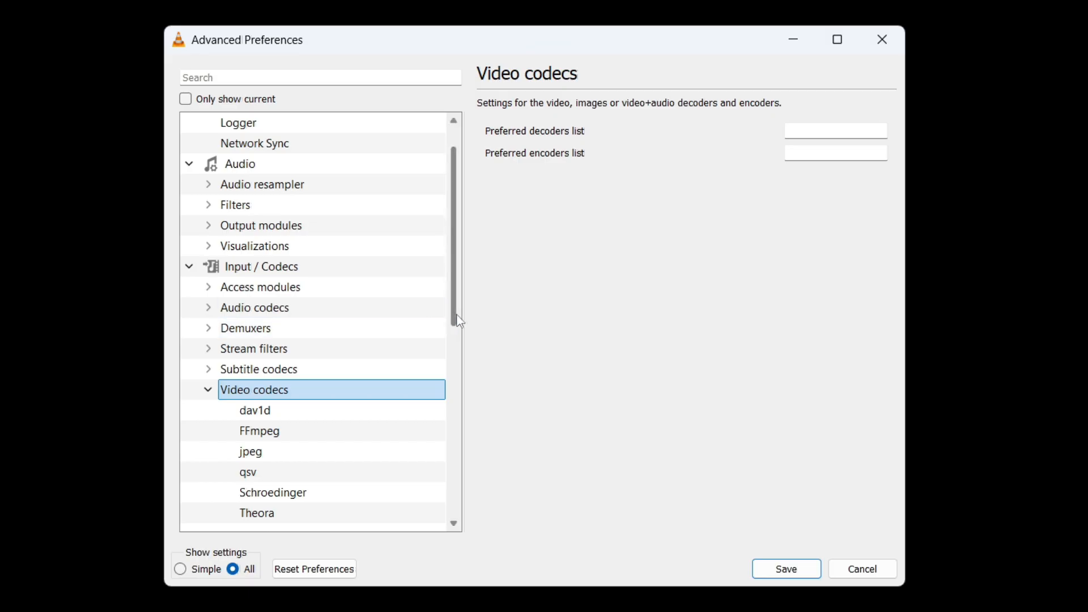
left_click_drag(460, 322, 465, 377)
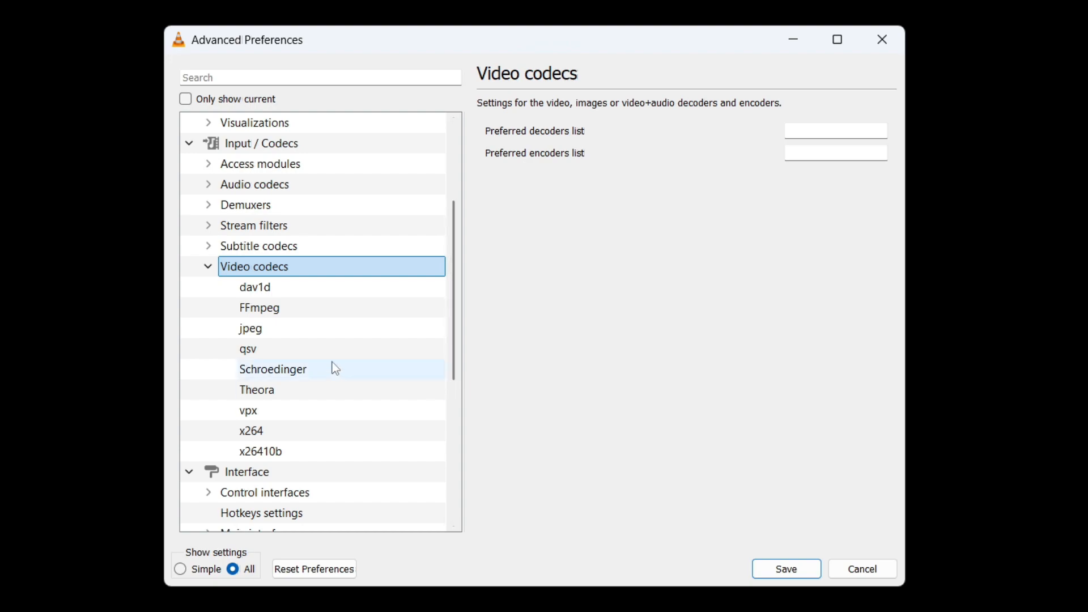
left_click(279, 313)
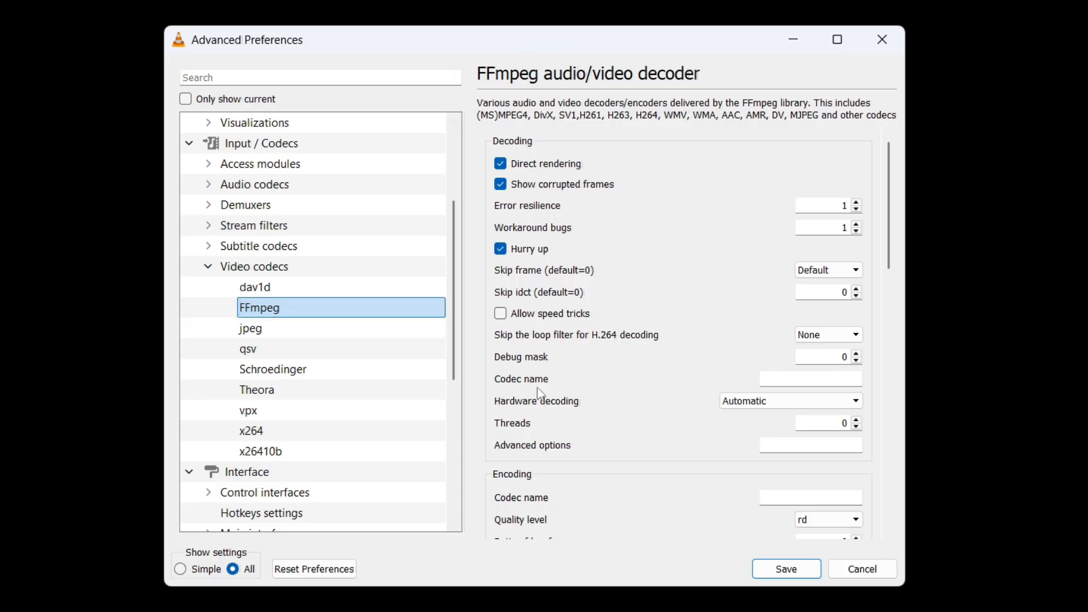
left_click(849, 424)
key("BackSpace")
type("2")
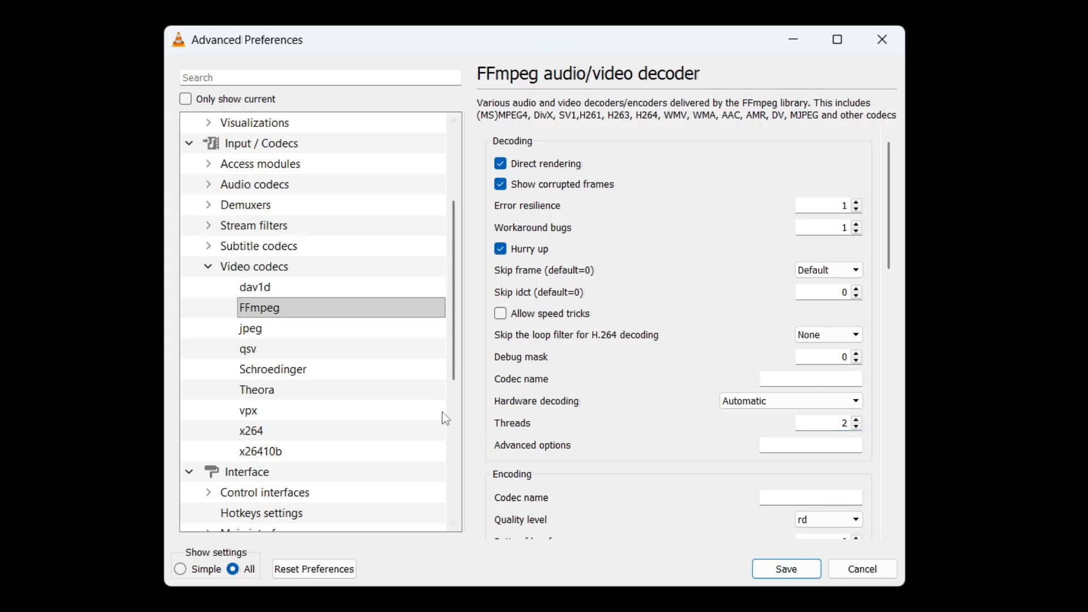
Step: Try adjusting the number of reference frames in the x264 encoder settings
left_click_drag(458, 352, 458, 380)
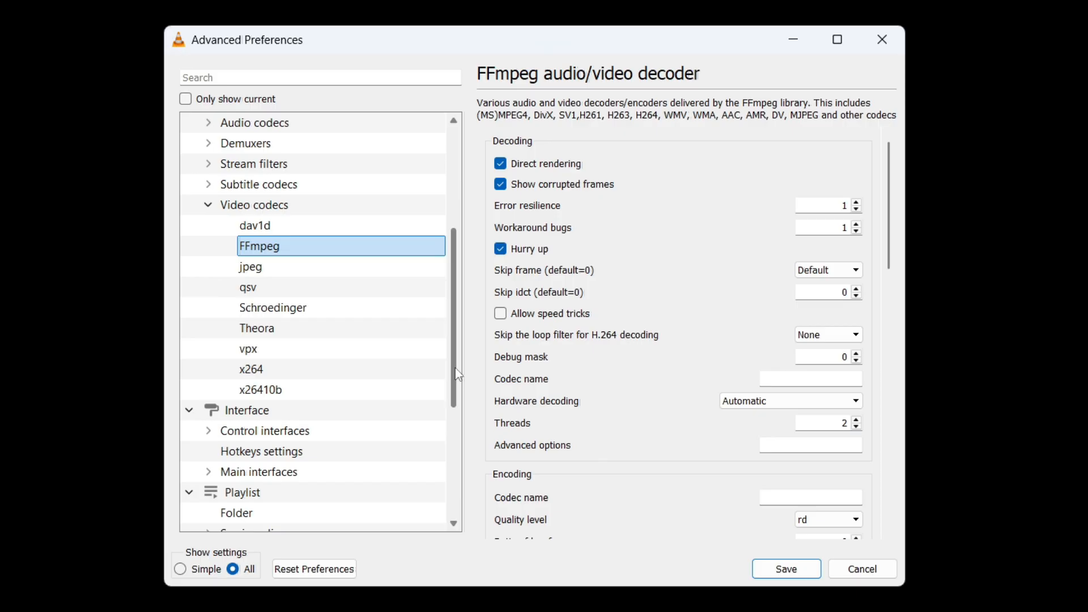
left_click(328, 376)
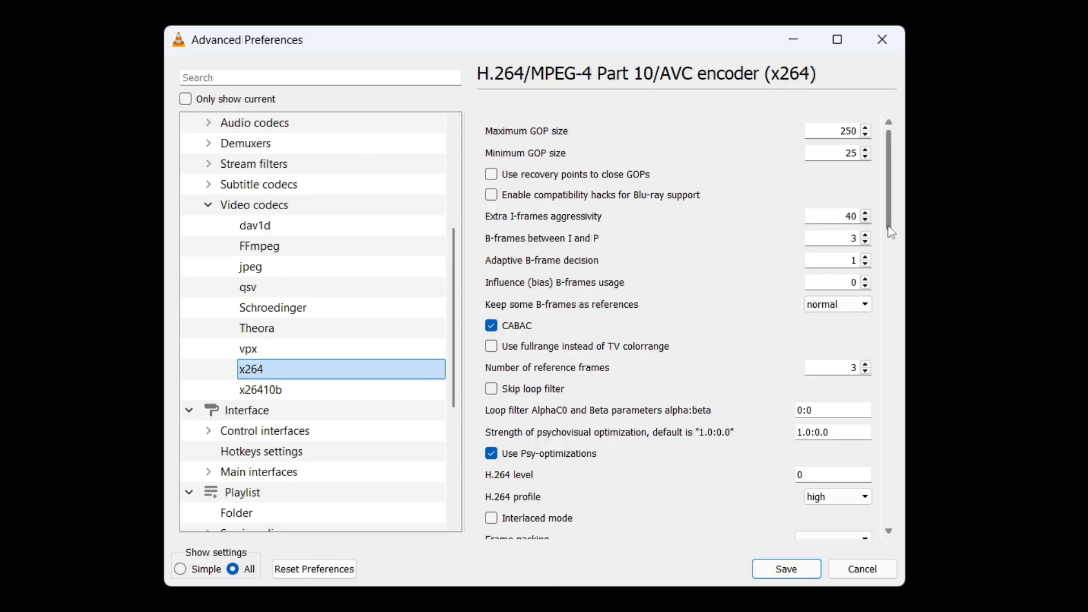
left_click(857, 368)
left_click_drag(858, 369, 848, 370)
left_click(731, 375)
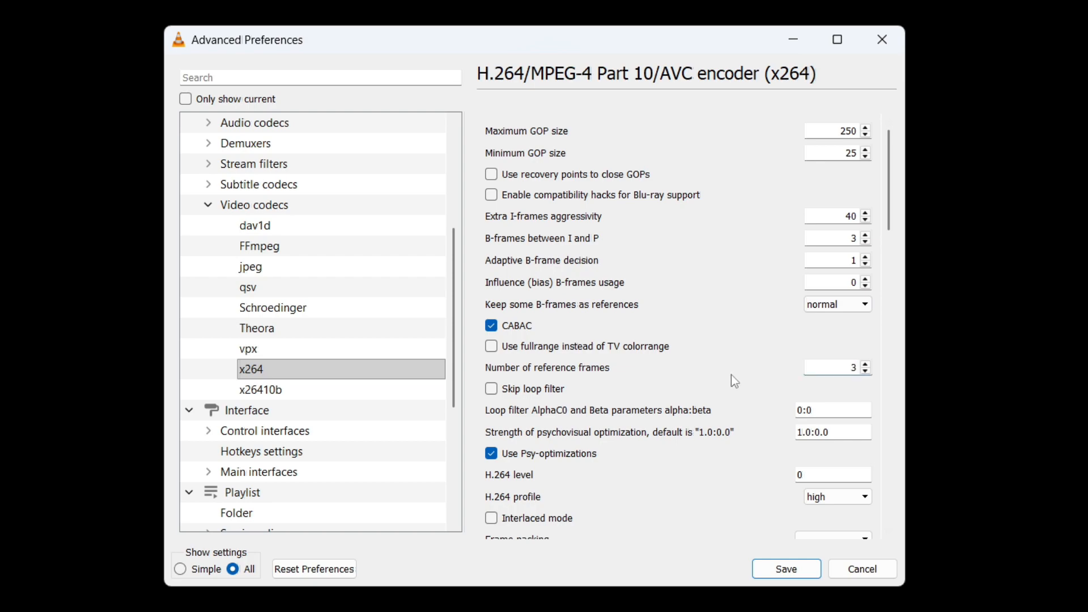
left_click(859, 367)
left_click(417, 374)
Step: Set the video output module under Video > Output modules to Automatic and save the preferences
left_click_drag(457, 383, 462, 507)
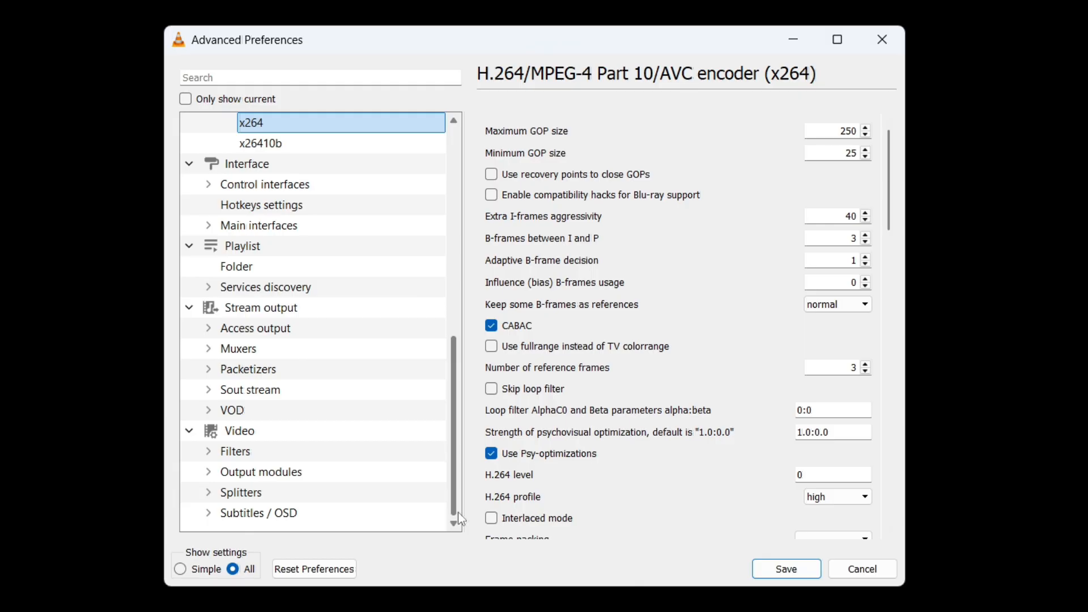
double_click(320, 441)
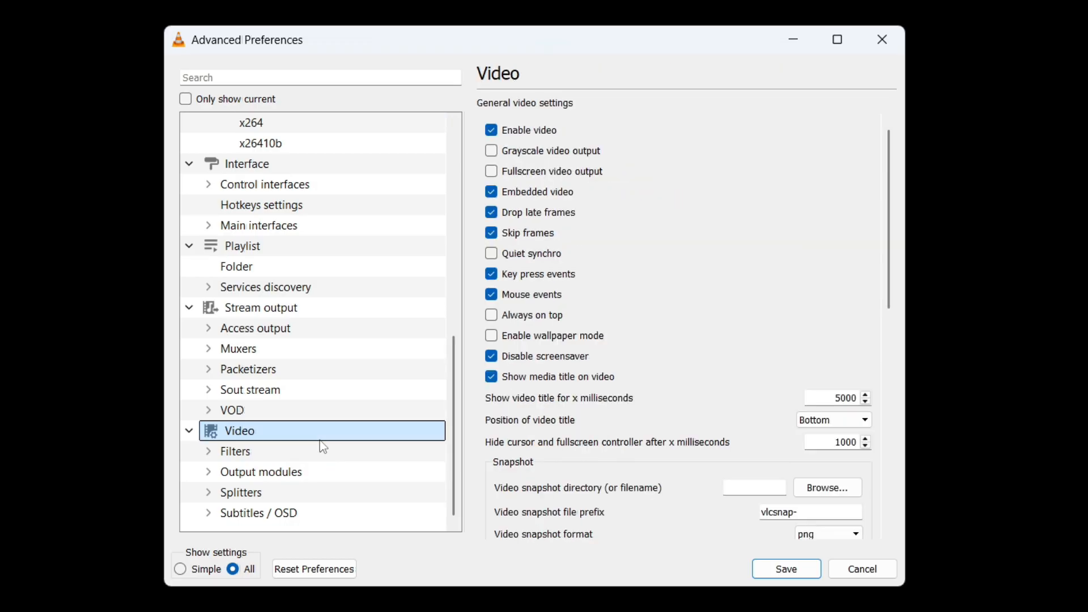
double_click(367, 516)
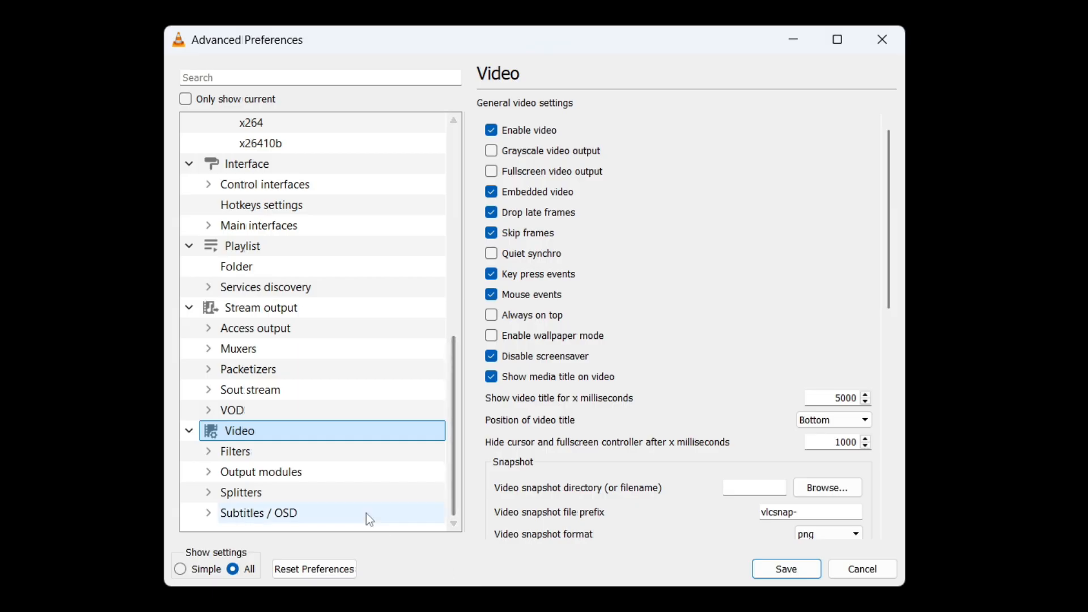
double_click(320, 474)
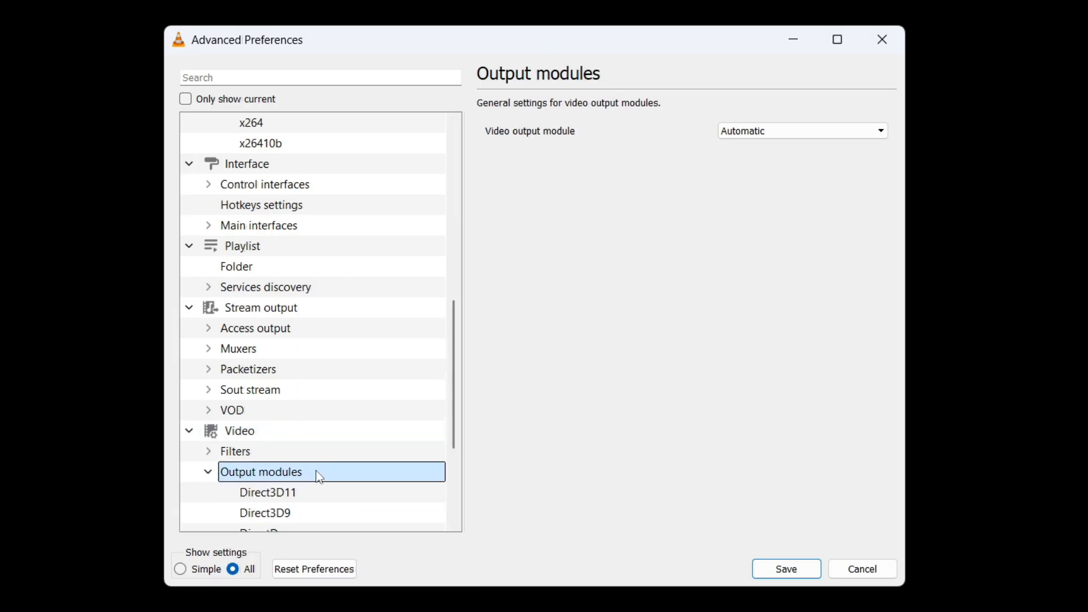
left_click(881, 131)
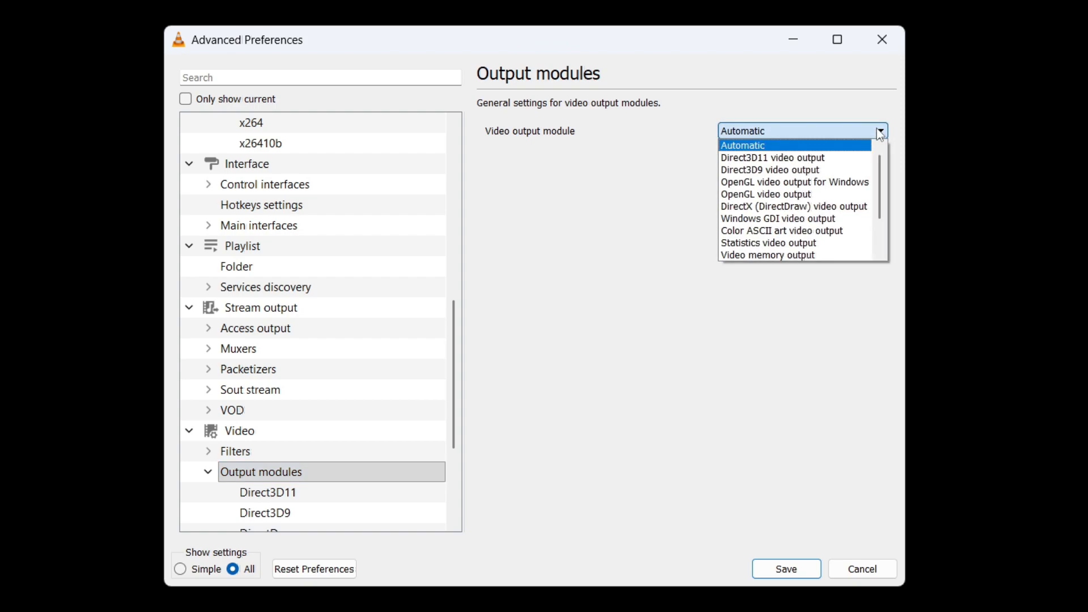
left_click(846, 147)
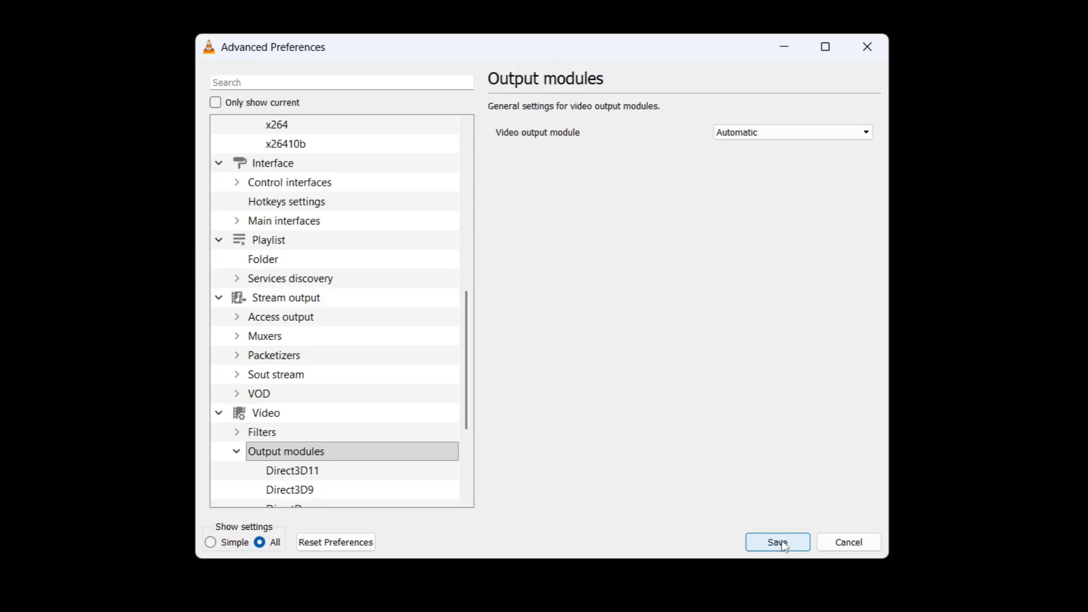
left_click(781, 543)
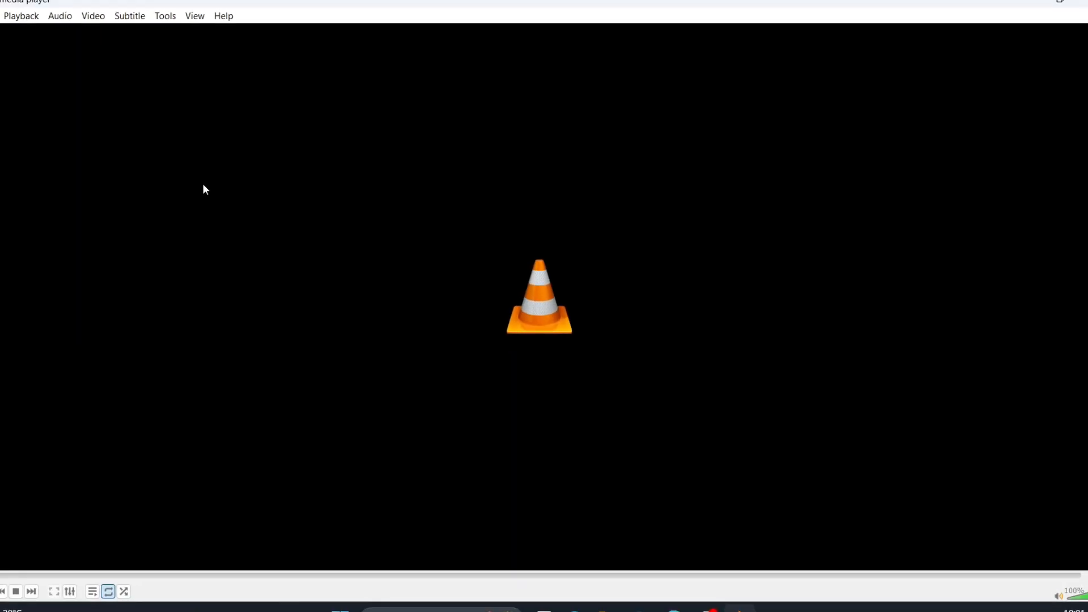
Step: Reopen the simple Input / Codecs preferences, set hardware-accelerated decoding to Disable and back to Automatic, and save
left_click(172, 17)
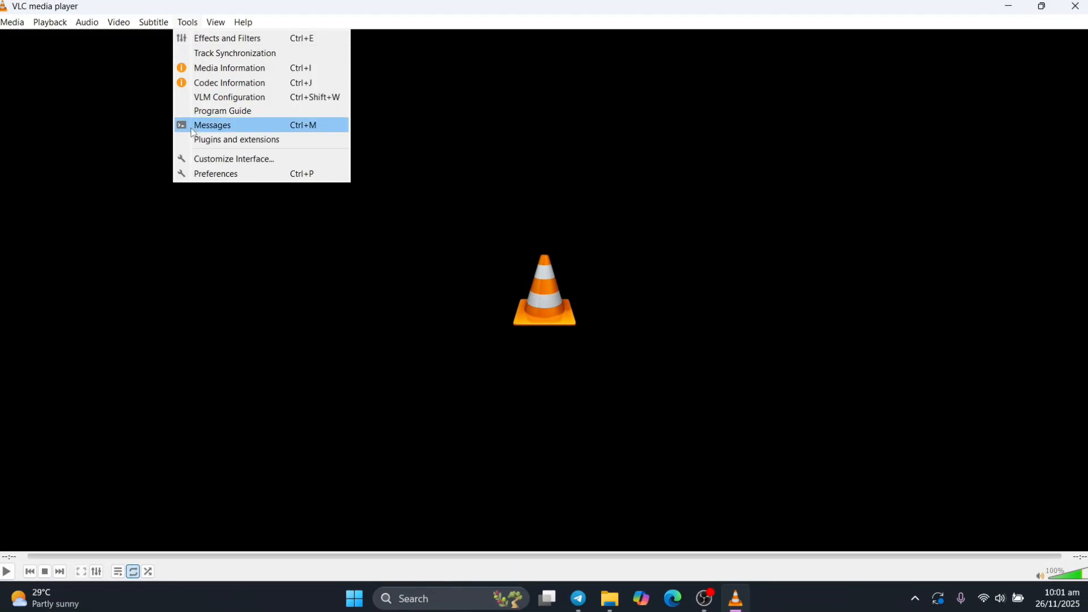
left_click(221, 176)
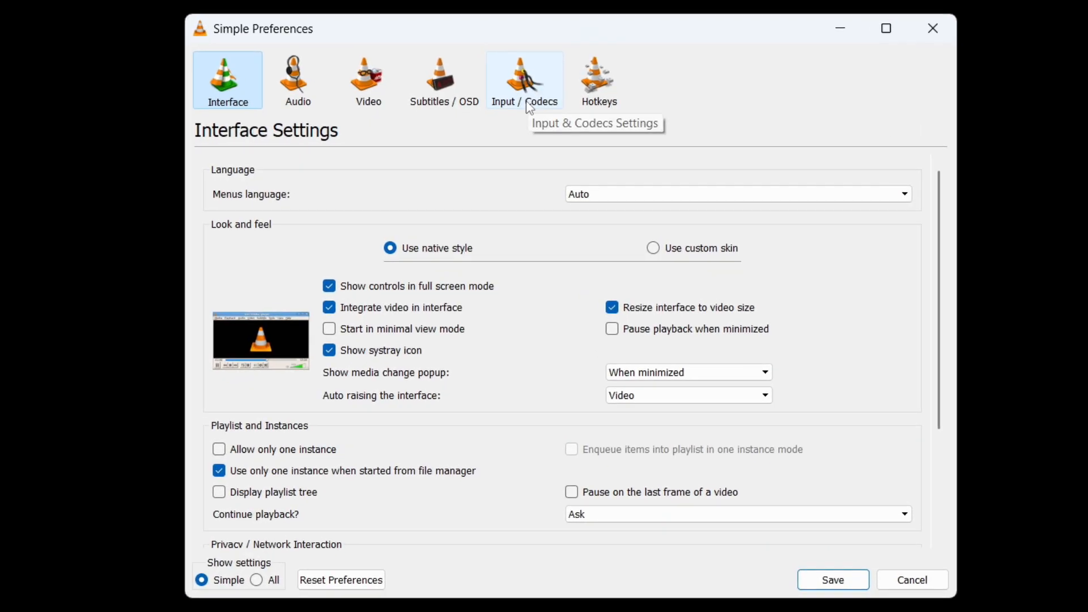
left_click(530, 107)
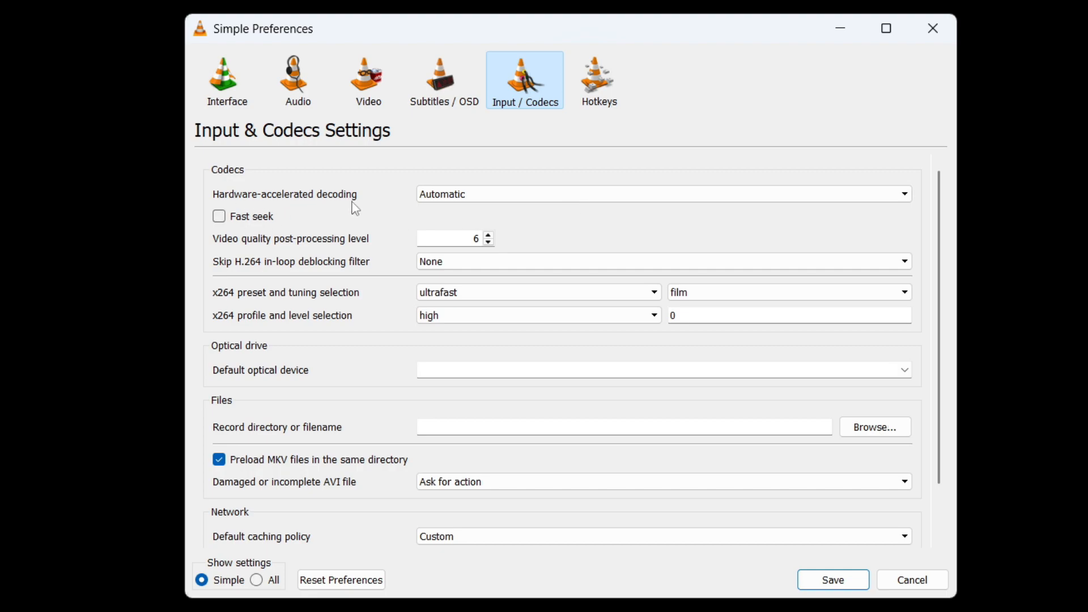
left_click(908, 199)
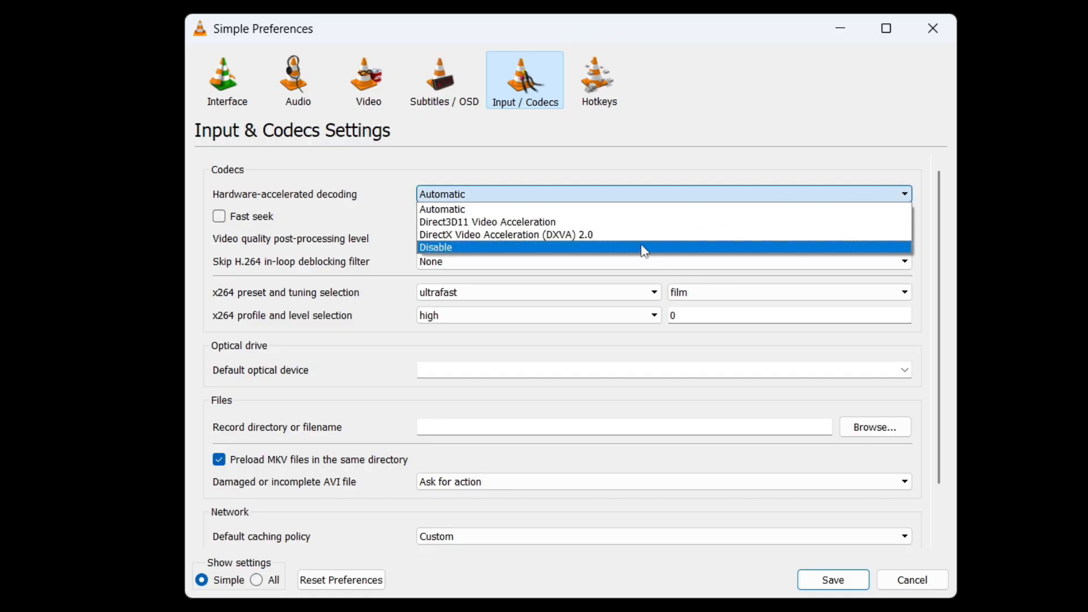
left_click(645, 248)
left_click(902, 198)
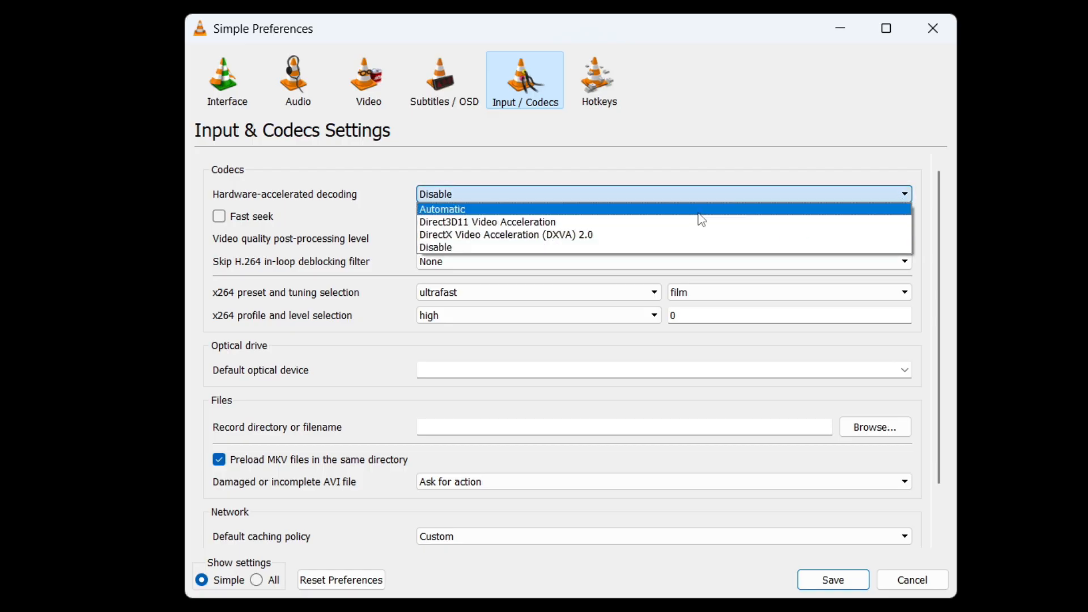
left_click(699, 214)
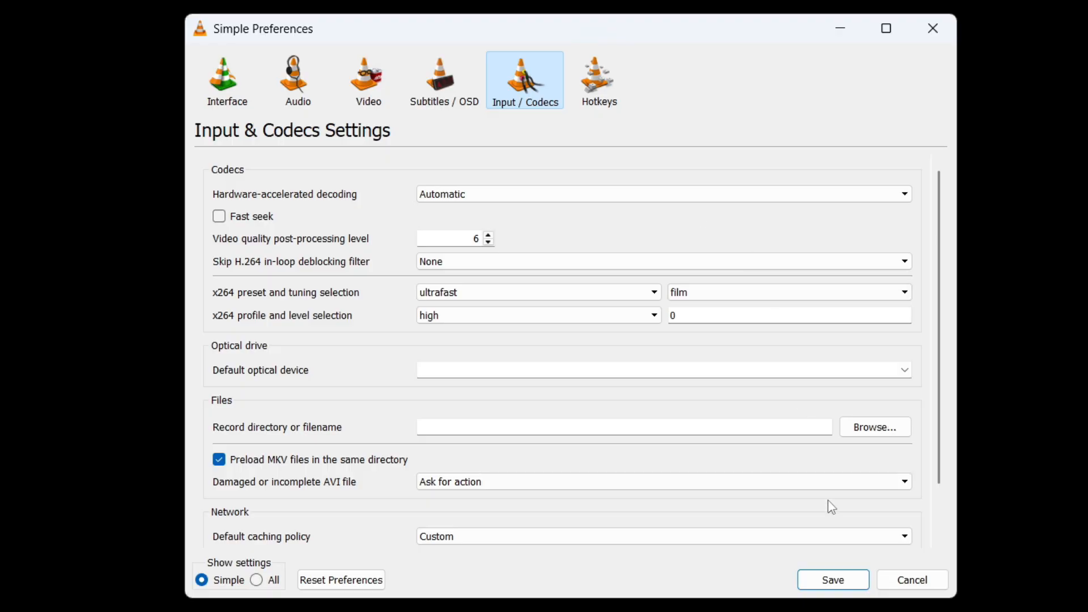
left_click(840, 584)
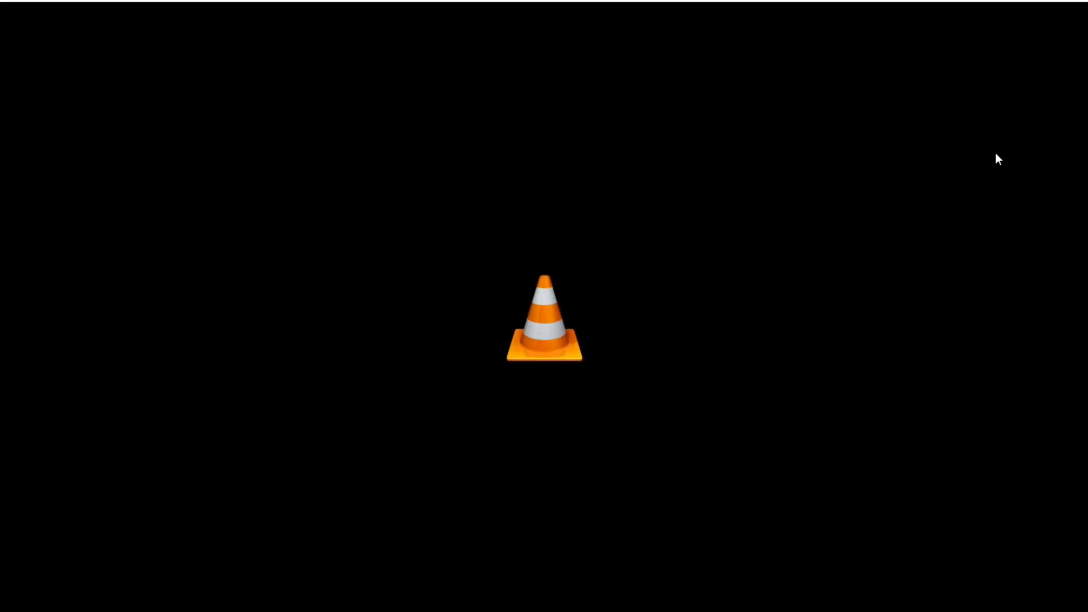